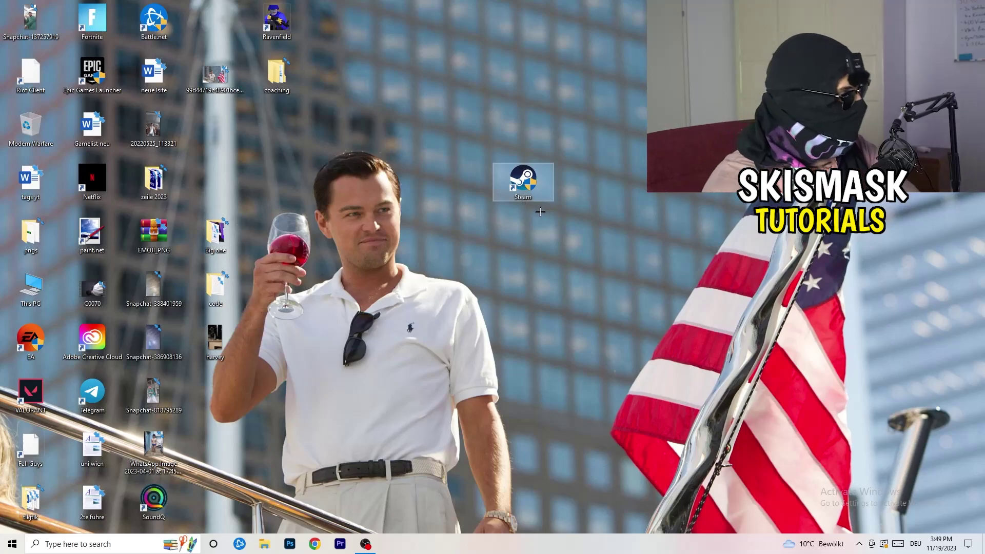
Review the compatibility mode and administrator settings in the Steam desktop shortcut's properties, and accept them
{"action": "left_click", "coordinate": [528, 180]}
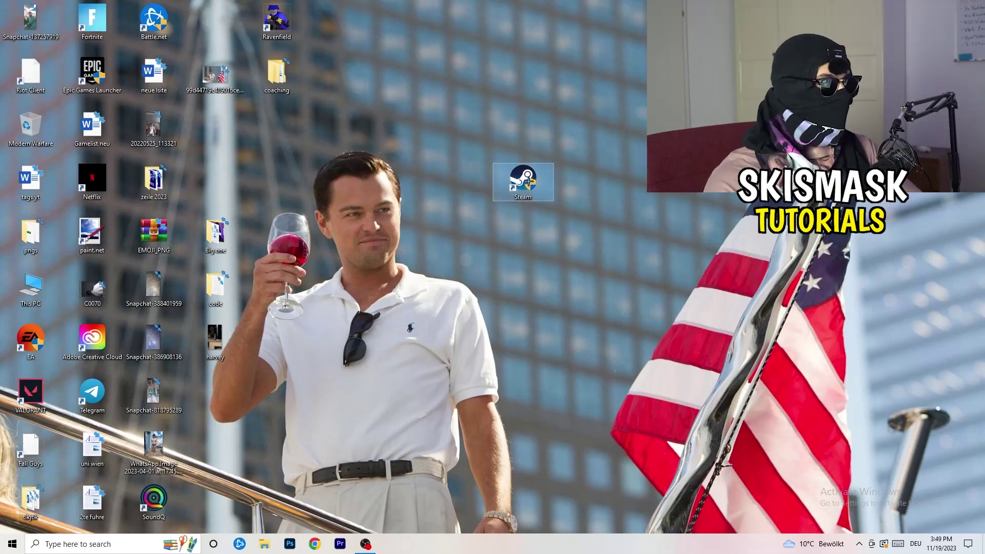
{"action": "right_click", "coordinate": [528, 181]}
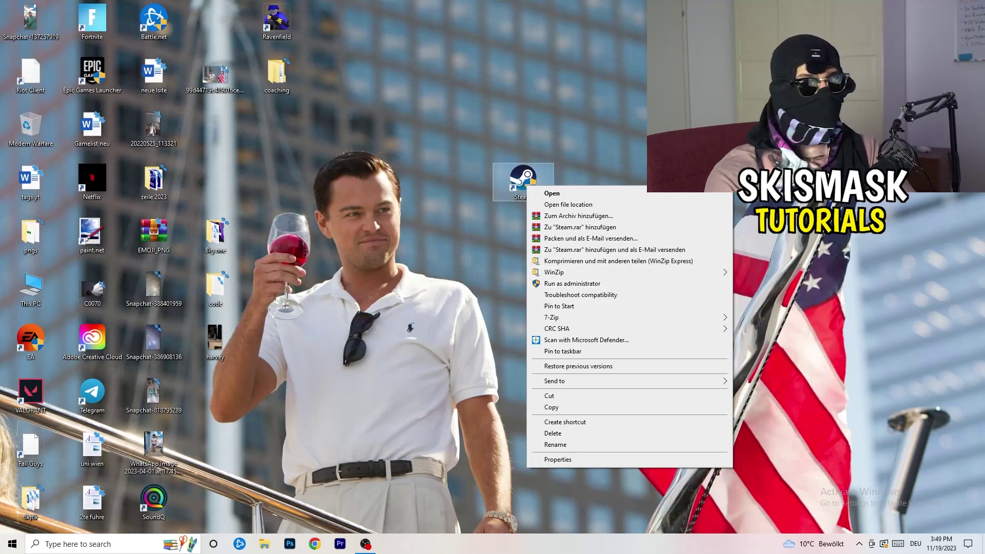
{"action": "left_click", "coordinate": [570, 462]}
{"action": "left_click_drag", "start_coordinate": [617, 192], "coordinate": [439, 147]}
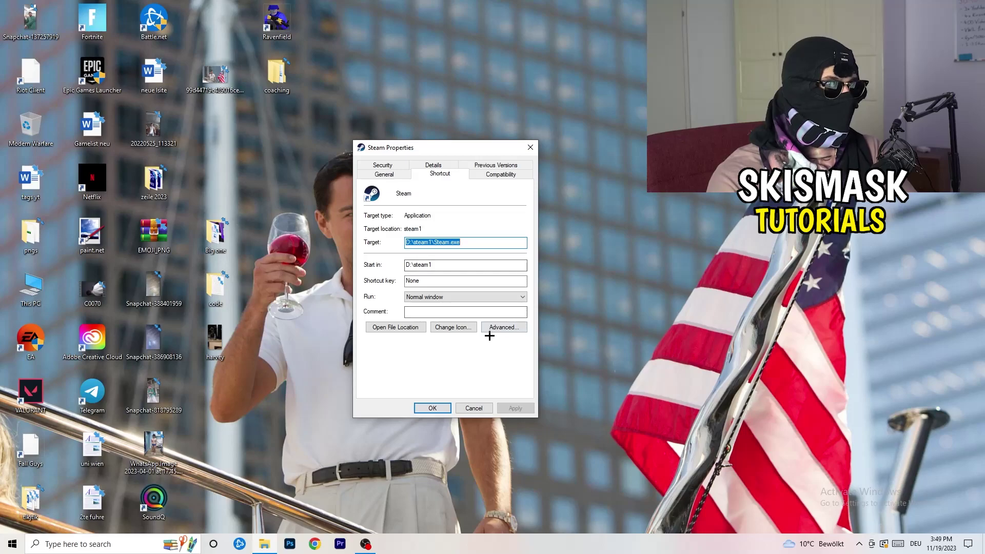
{"action": "left_click", "coordinate": [505, 176]}
{"action": "left_click_drag", "start_coordinate": [451, 150], "coordinate": [567, 107]}
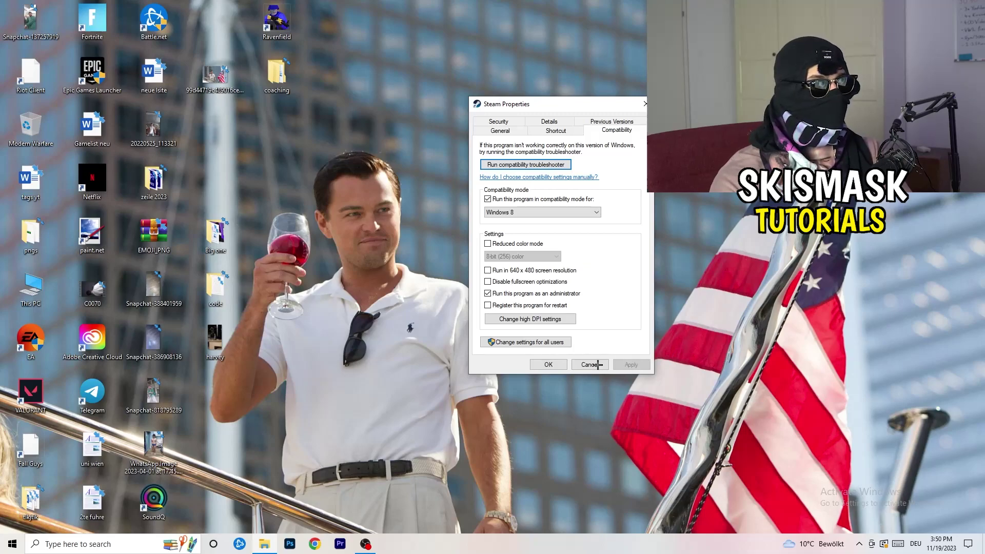
{"action": "left_click", "coordinate": [557, 365]}
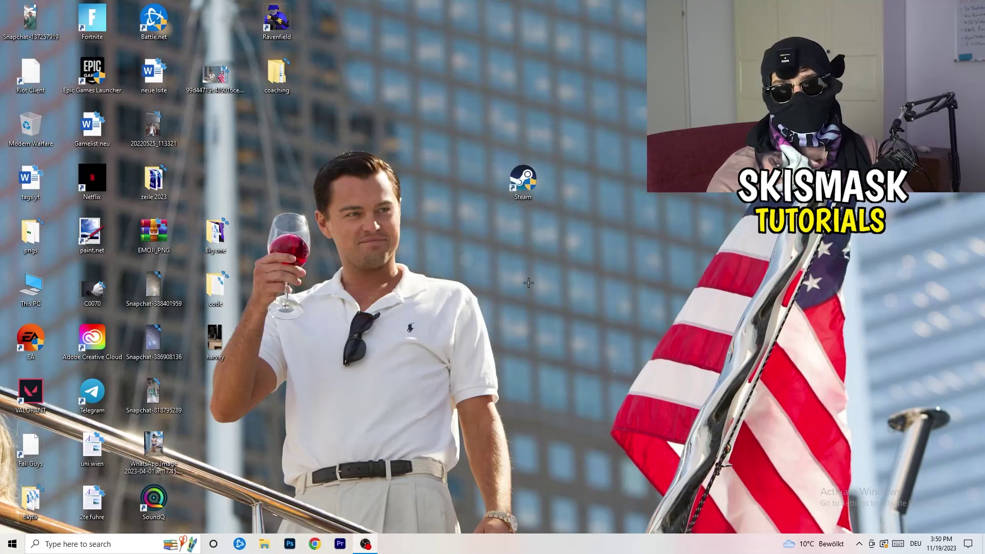
Move the Steam shortcut closer to the other desktop icons and recheck its compatibility settings
{"action": "left_click_drag", "start_coordinate": [516, 186], "coordinate": [467, 184]}
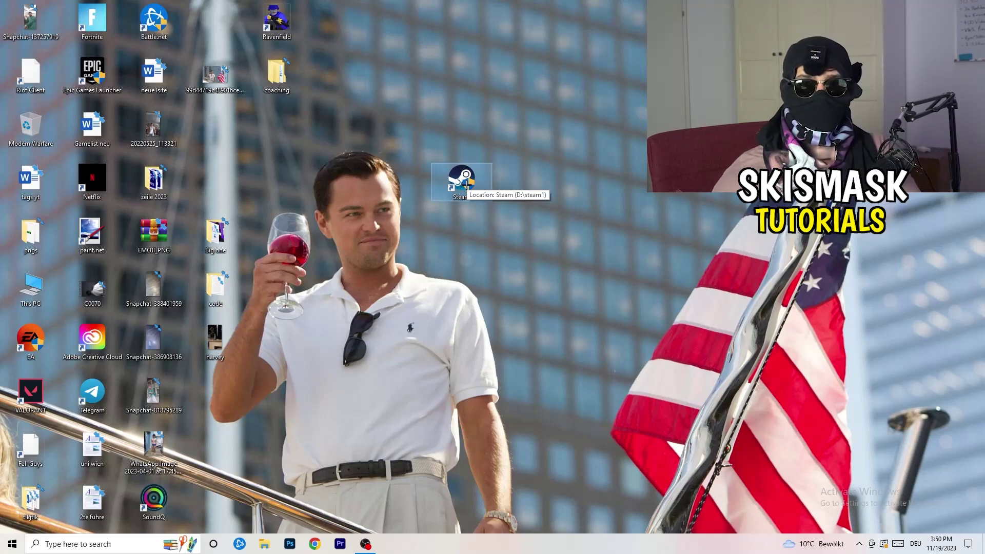
{"action": "left_click_drag", "start_coordinate": [466, 186], "coordinate": [342, 187]}
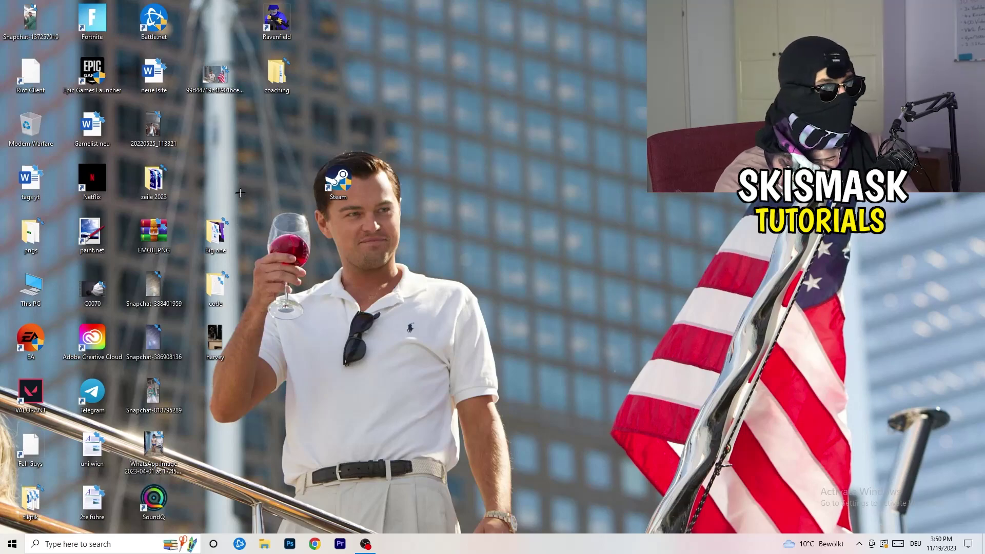
{"action": "right_click", "coordinate": [340, 191]}
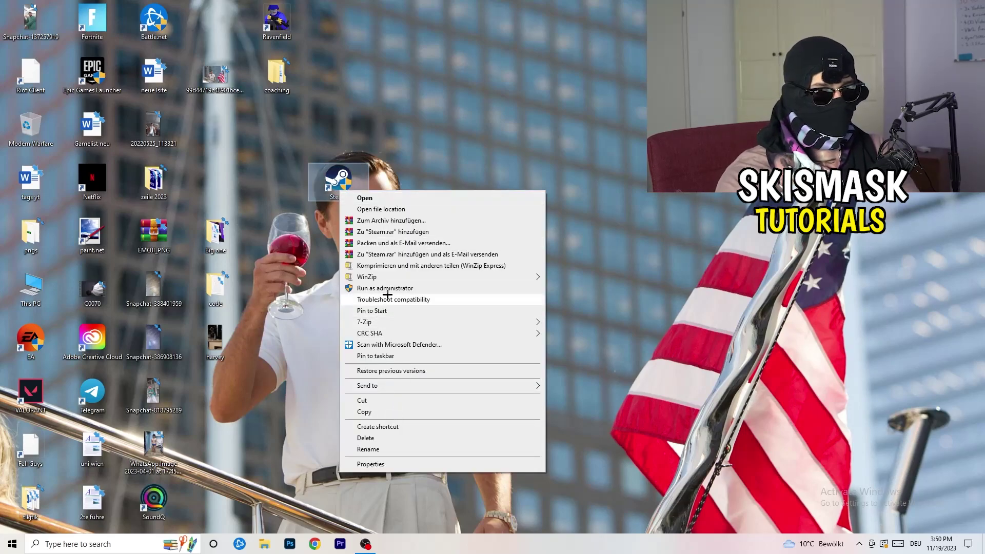
{"action": "left_click", "coordinate": [372, 464]}
{"action": "left_click", "coordinate": [490, 224]}
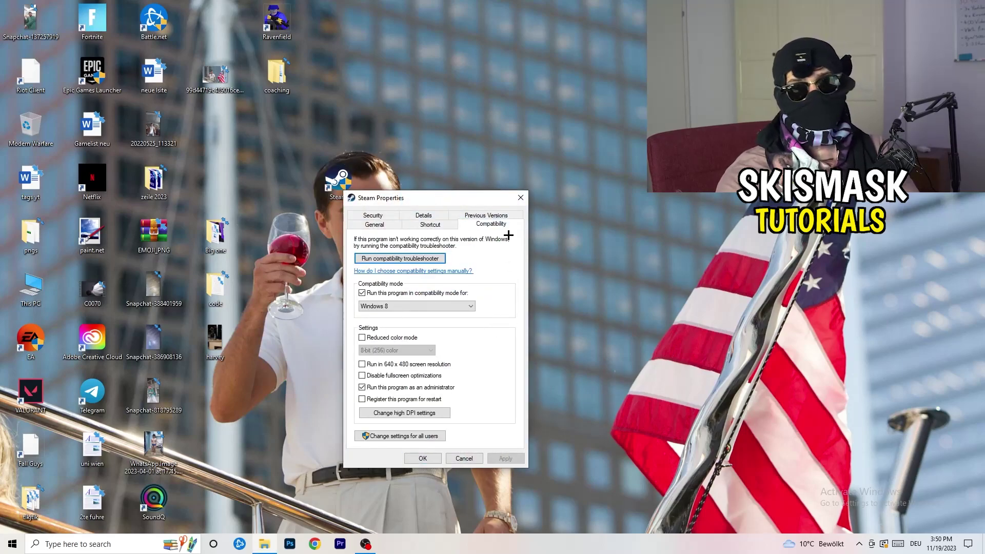
{"action": "left_click", "coordinate": [521, 199]}
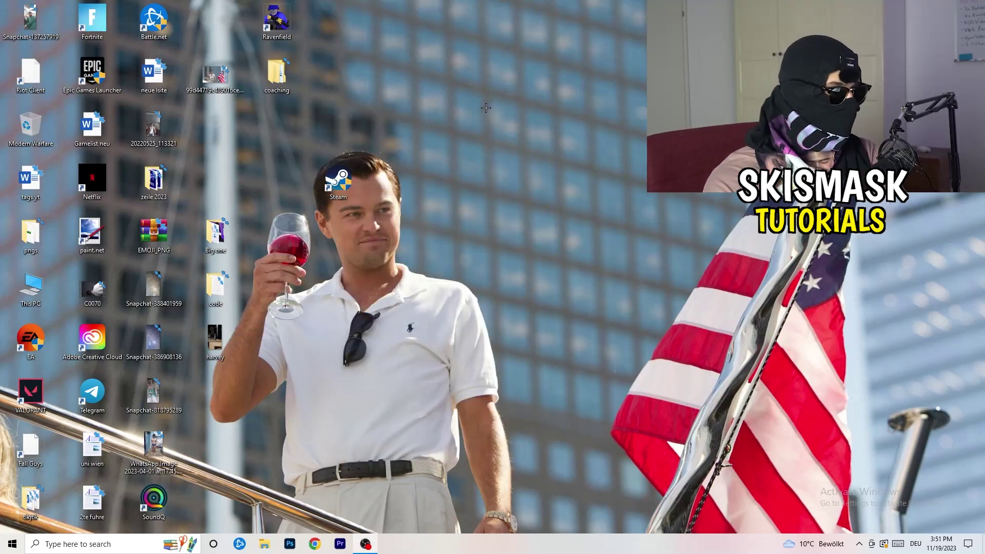
Open Task Manager and maximize its window
{"action": "mouse_move", "coordinate": [500, 551]}
{"action": "left_mouse_down"}
{"action": "mouse_move", "coordinate": [841, 285]}
{"action": "mouse_move", "coordinate": [501, 519]}
{"action": "mouse_move", "coordinate": [502, 547]}
{"action": "left_mouse_up"}
{"action": "right_click", "coordinate": [501, 547]}
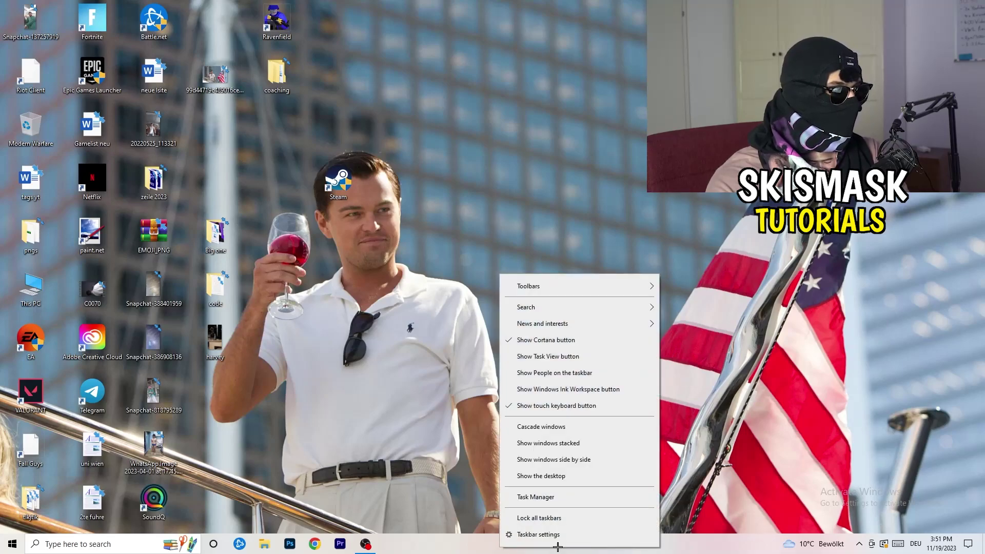
{"action": "left_click", "coordinate": [548, 497]}
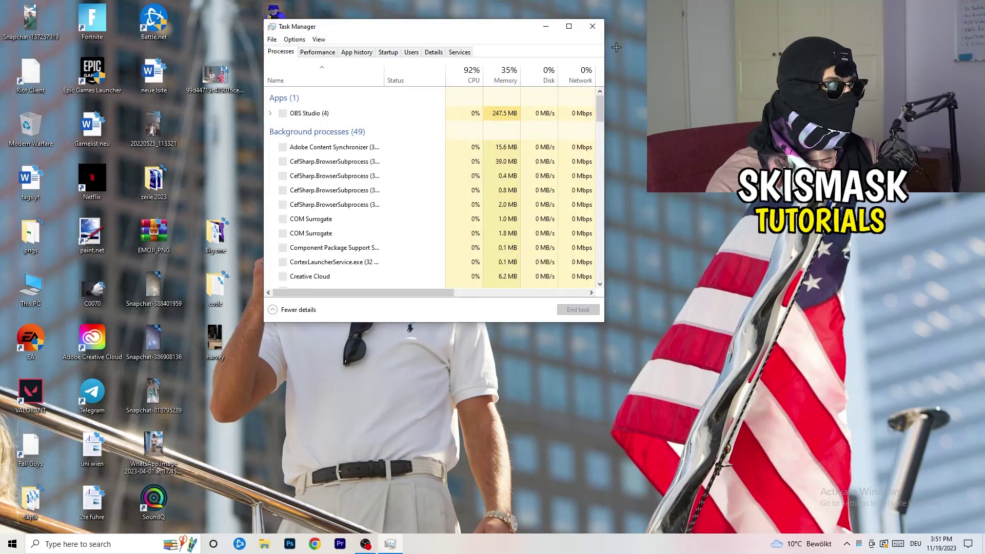
{"action": "left_click", "coordinate": [571, 26]}
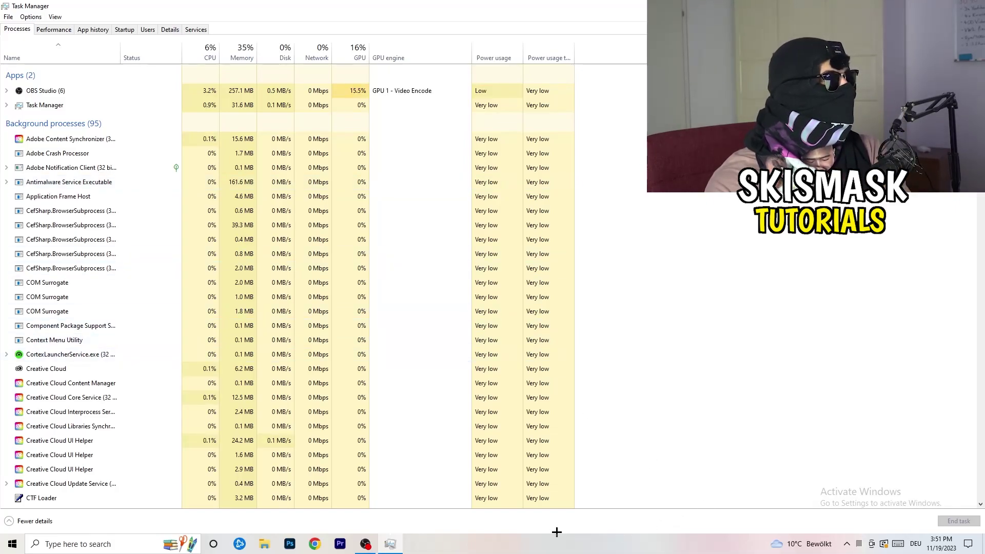
Examine the priority options for a Creative Cloud UI Helper process in the detailed process list
{"action": "left_click", "coordinate": [160, 30]}
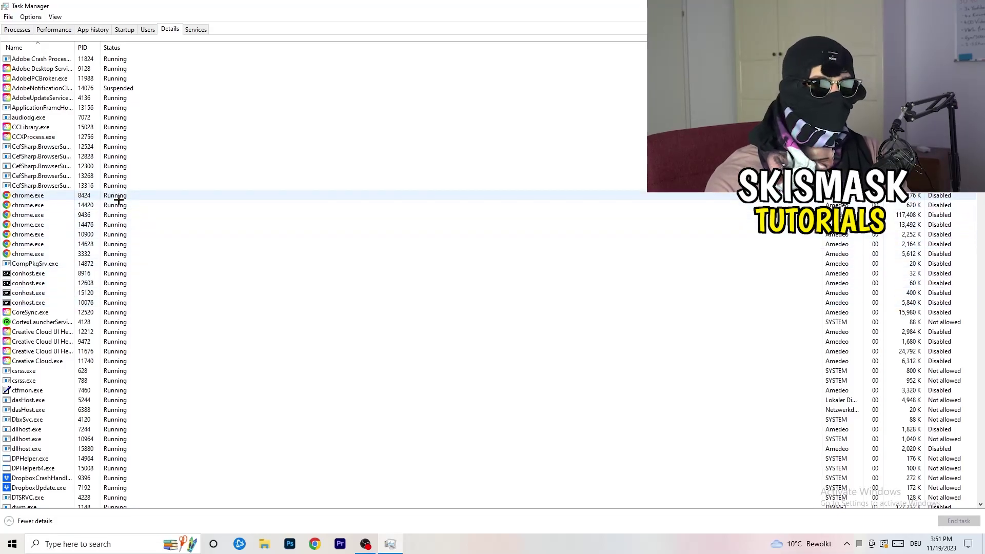
{"action": "scroll", "coordinate": [119, 200], "scroll_direction": "down", "scroll_amount": 3}
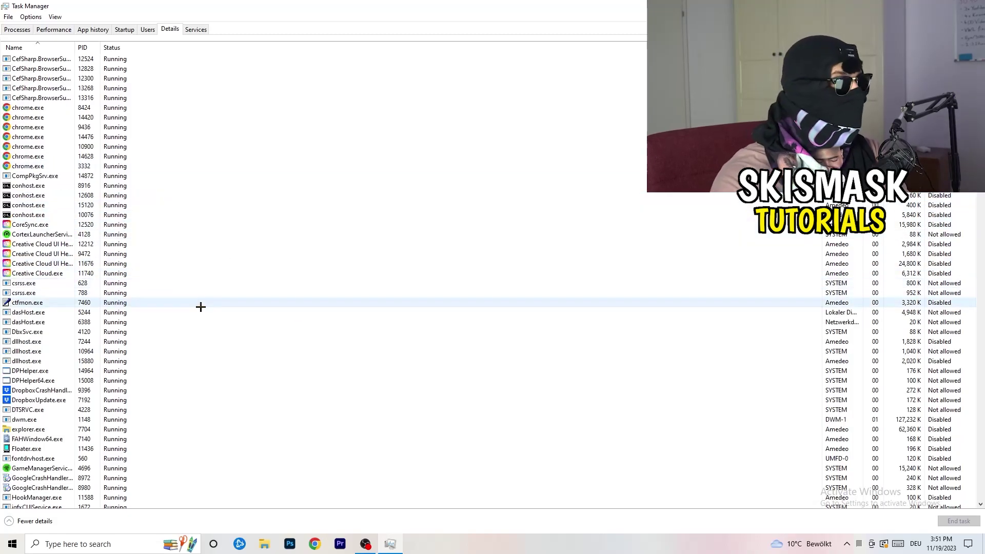
{"action": "right_click", "coordinate": [41, 262]}
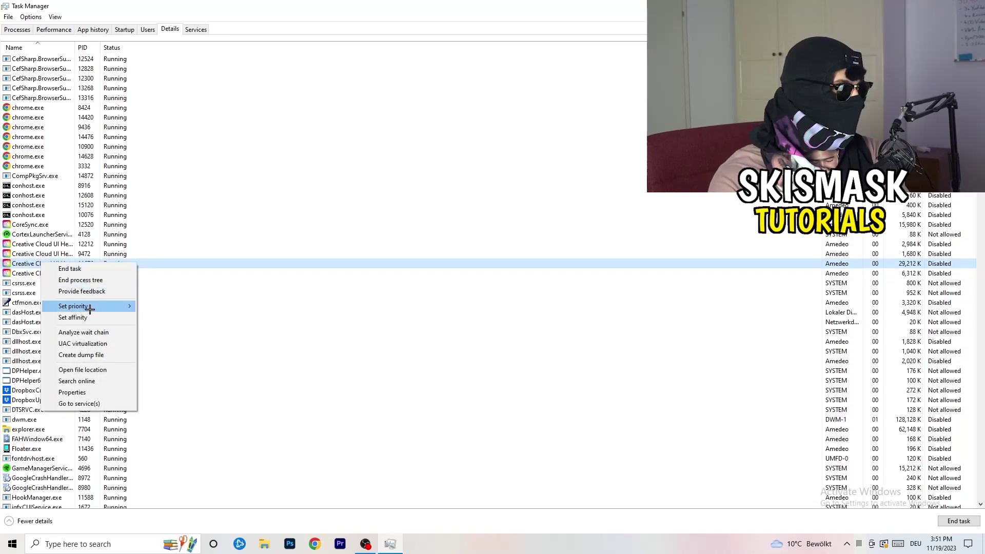
{"action": "mouse_move", "coordinate": [90, 309]}
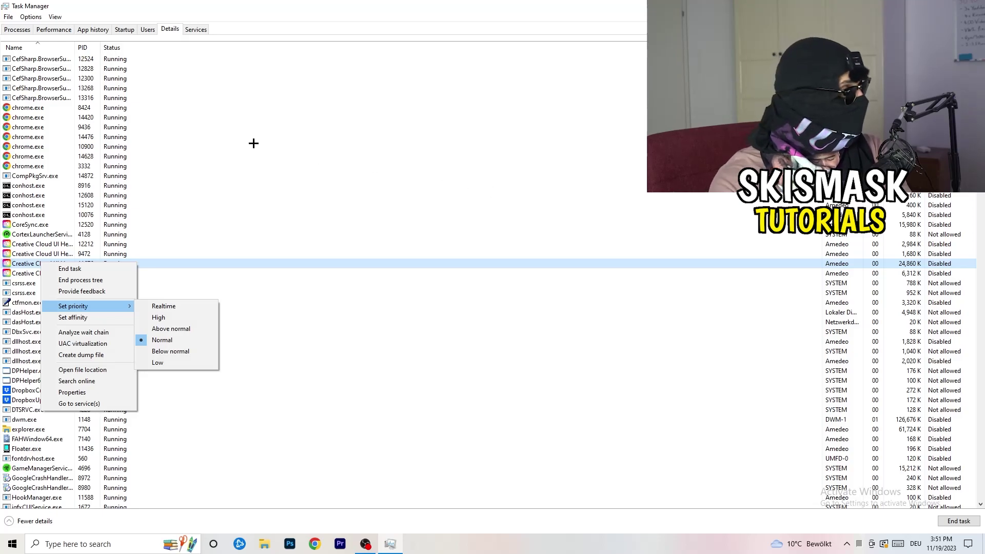
Review the startup programs and check the available actions for File Association Helper without disabling it
{"action": "left_click", "coordinate": [129, 30]}
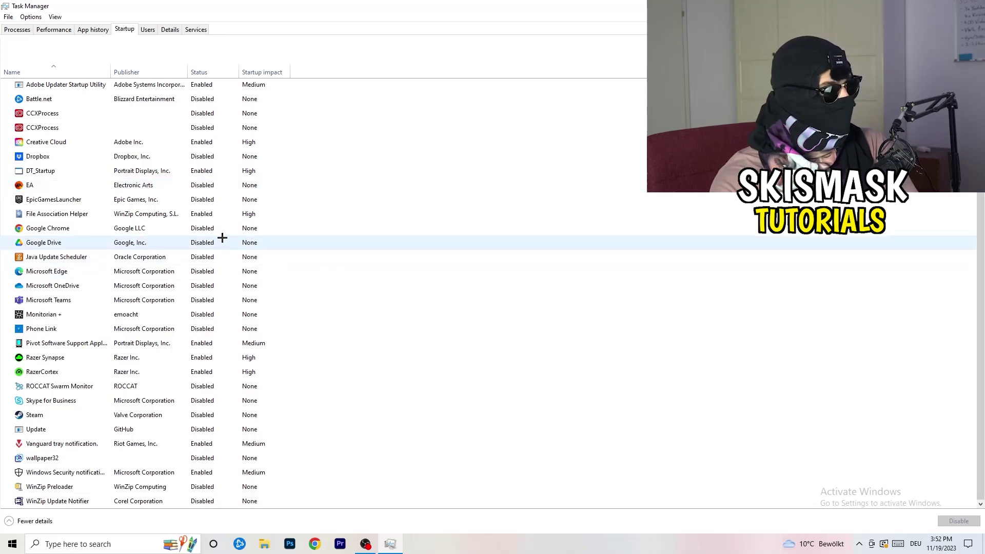
{"action": "right_click", "coordinate": [211, 215]}
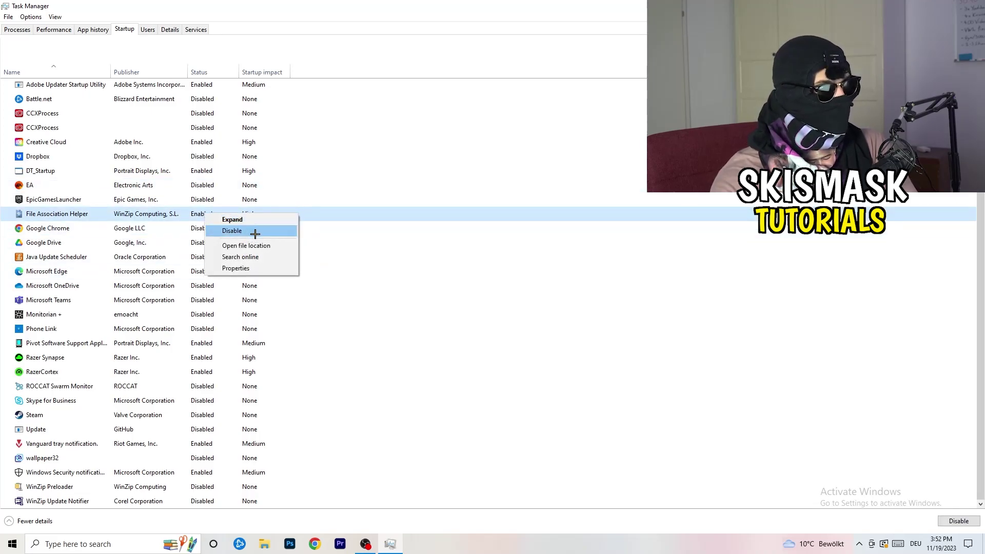
{"action": "left_click", "coordinate": [402, 74]}
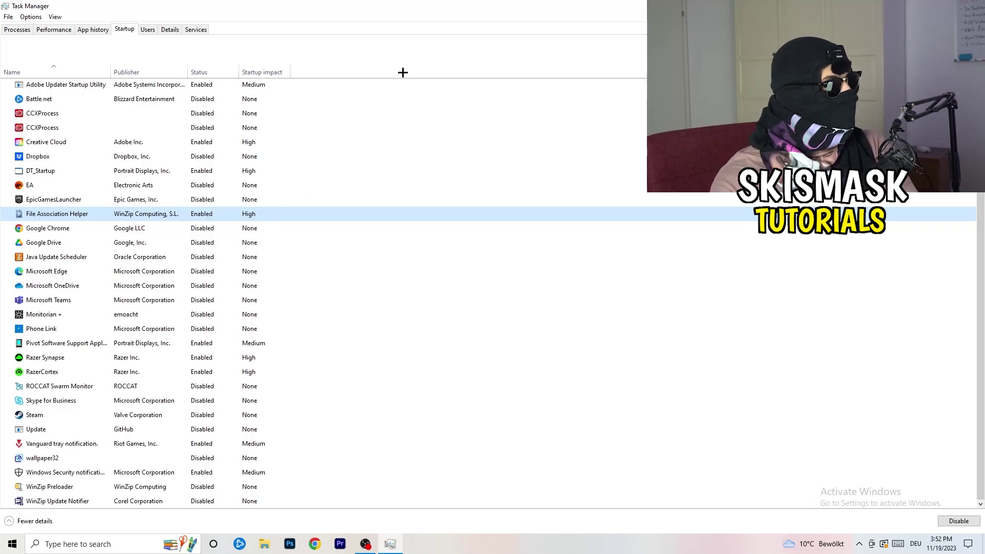
Sort the running processes by GPU usage and check the end-task option for the Microsoft Windows Search Indexer
{"action": "left_click", "coordinate": [24, 29]}
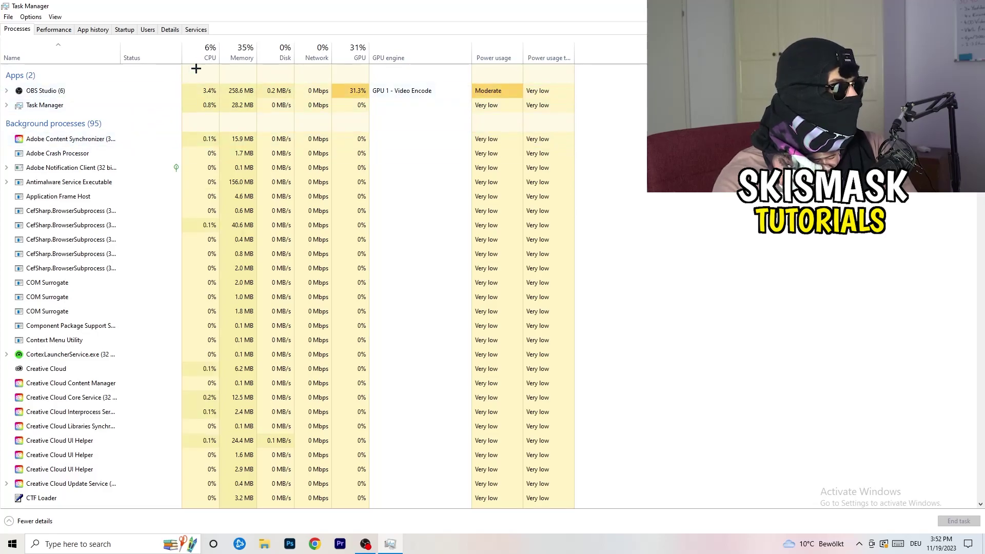
{"action": "left_click", "coordinate": [358, 51]}
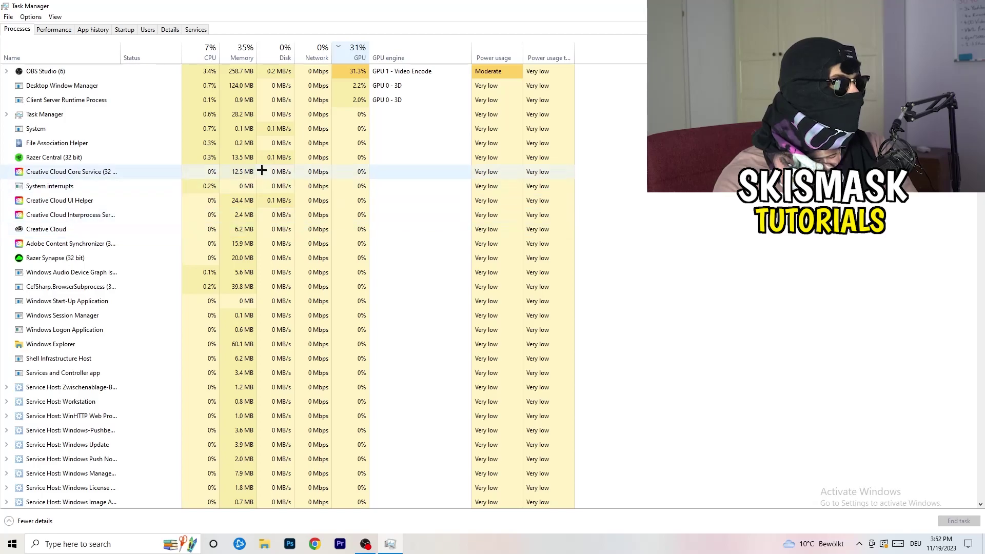
{"action": "left_click", "coordinate": [355, 53]}
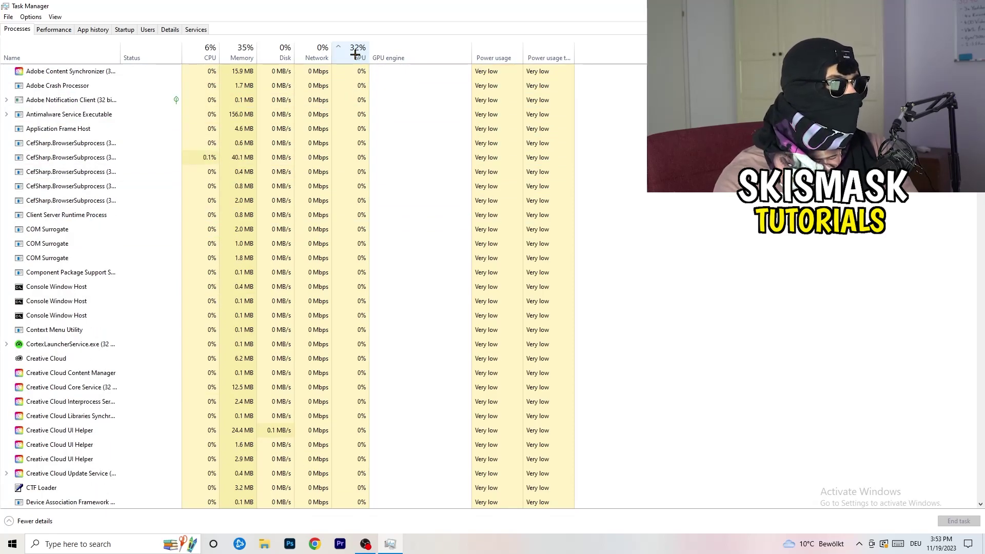
{"action": "scroll", "coordinate": [359, 161], "scroll_direction": "down", "scroll_amount": 16}
{"action": "scroll", "coordinate": [364, 163], "scroll_direction": "up", "scroll_amount": 14}
{"action": "scroll", "coordinate": [364, 162], "scroll_direction": "up", "scroll_amount": 2}
{"action": "scroll", "coordinate": [362, 158], "scroll_direction": "down", "scroll_amount": 15}
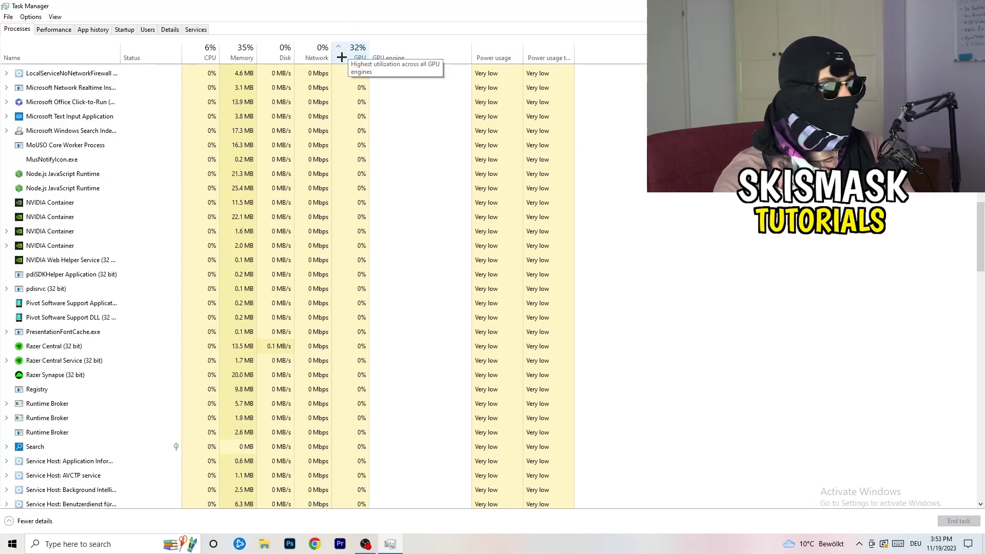
{"action": "right_click", "coordinate": [334, 128]}
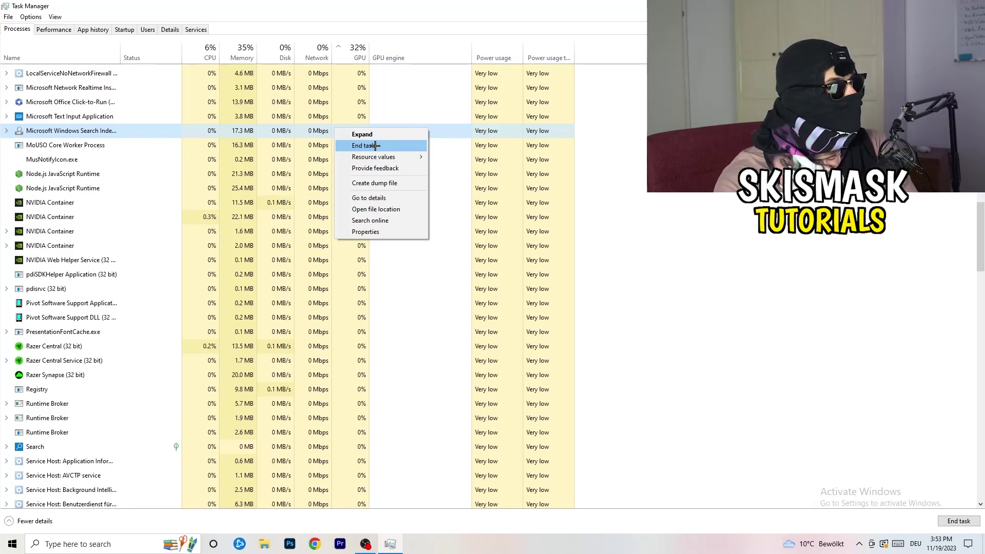
Sort the running processes by CPU usage, then close Task Manager
{"action": "left_click", "coordinate": [208, 51]}
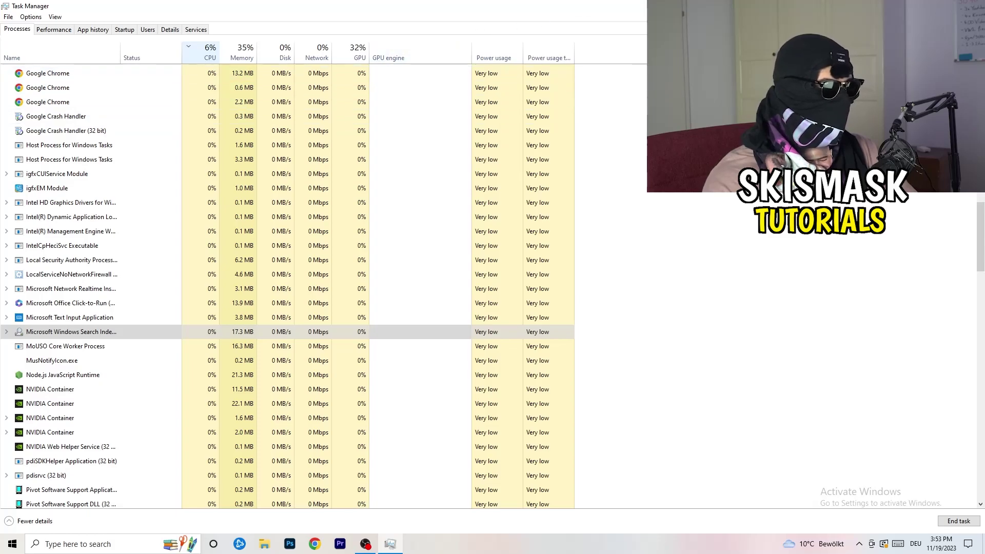
{"action": "key", "text": "alt+F4"}
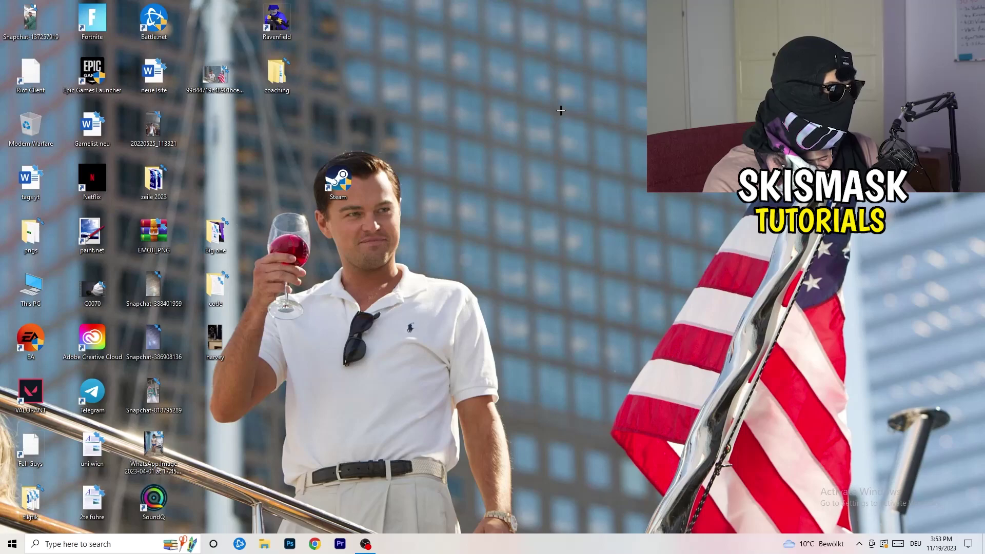
Review the Xbox Game Bar, Captures and Game Mode options in the Windows gaming settings
{"action": "left_click", "coordinate": [2, 551]}
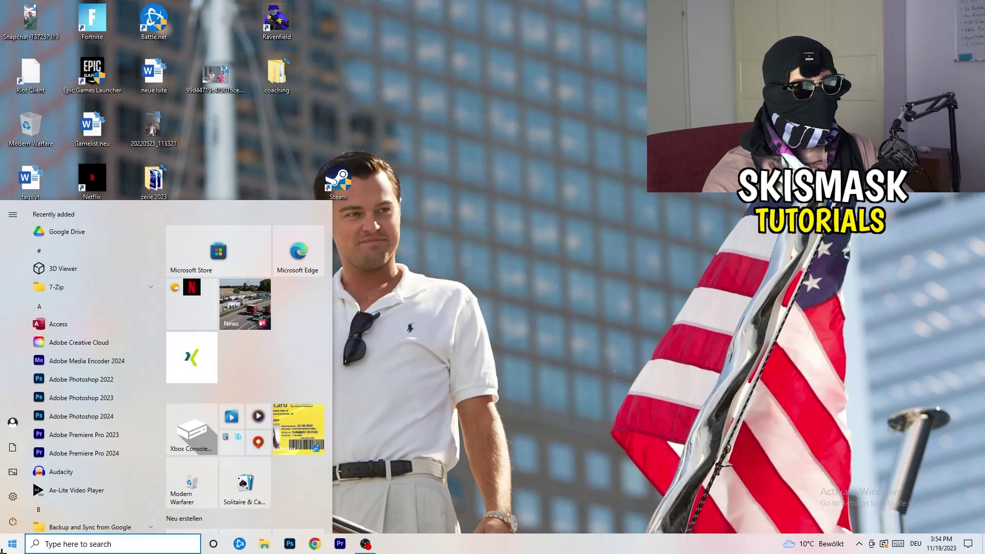
{"action": "left_click", "coordinate": [13, 496]}
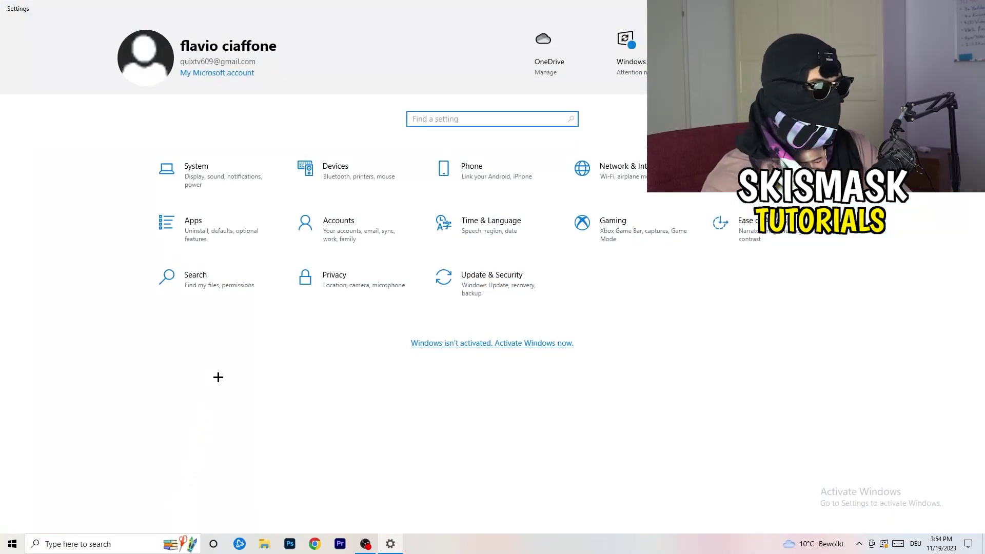
{"action": "left_click", "coordinate": [606, 230]}
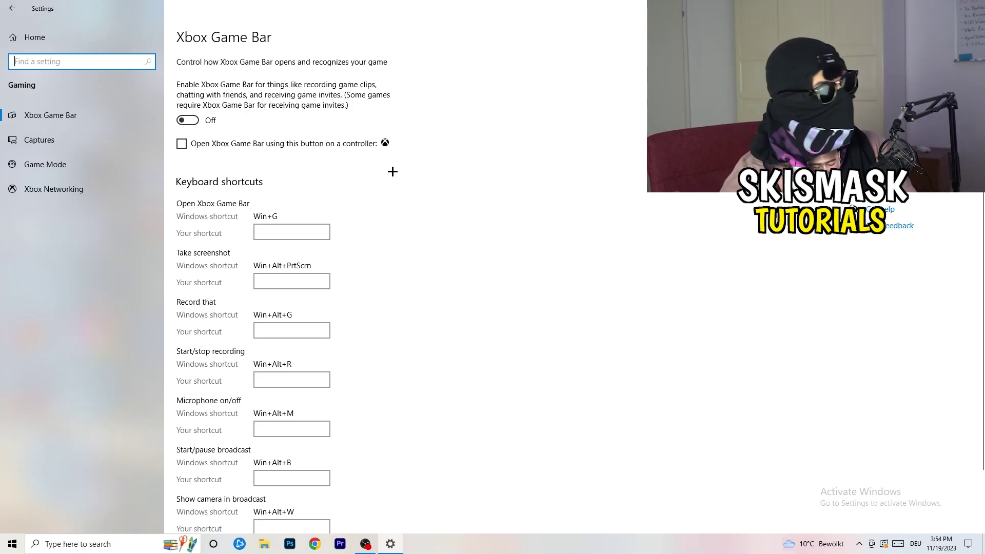
{"action": "left_click", "coordinate": [85, 134]}
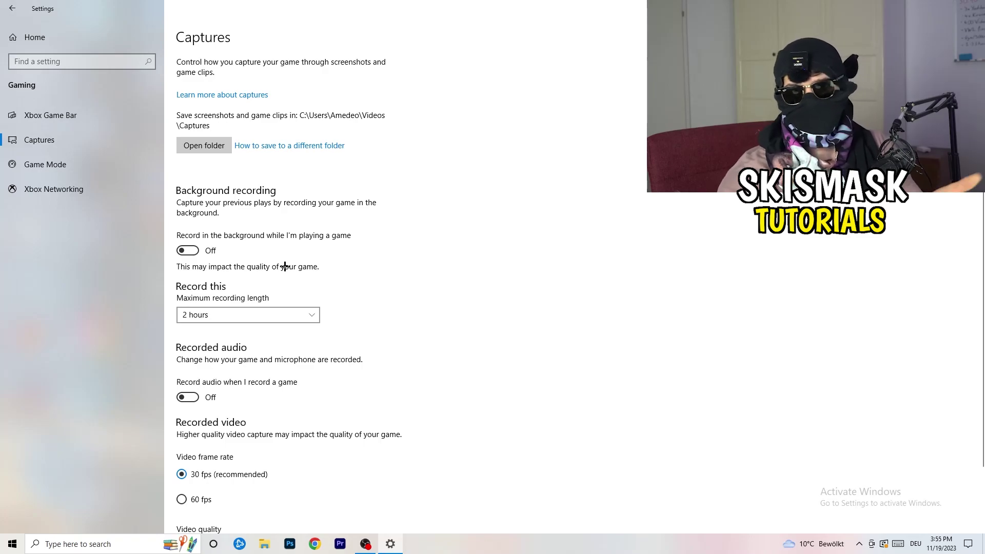
{"action": "scroll", "coordinate": [282, 268], "scroll_direction": "down", "scroll_amount": 2}
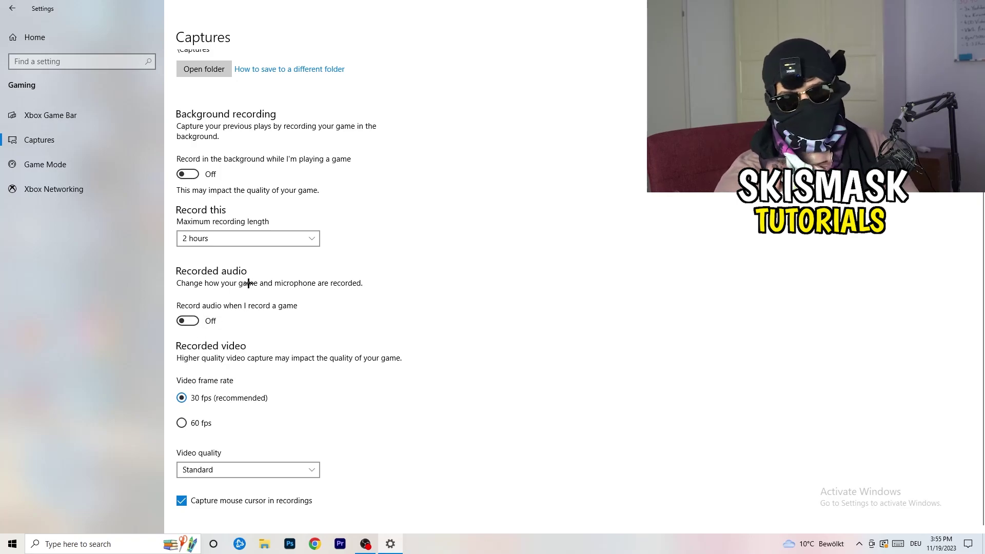
{"action": "left_click", "coordinate": [77, 165]}
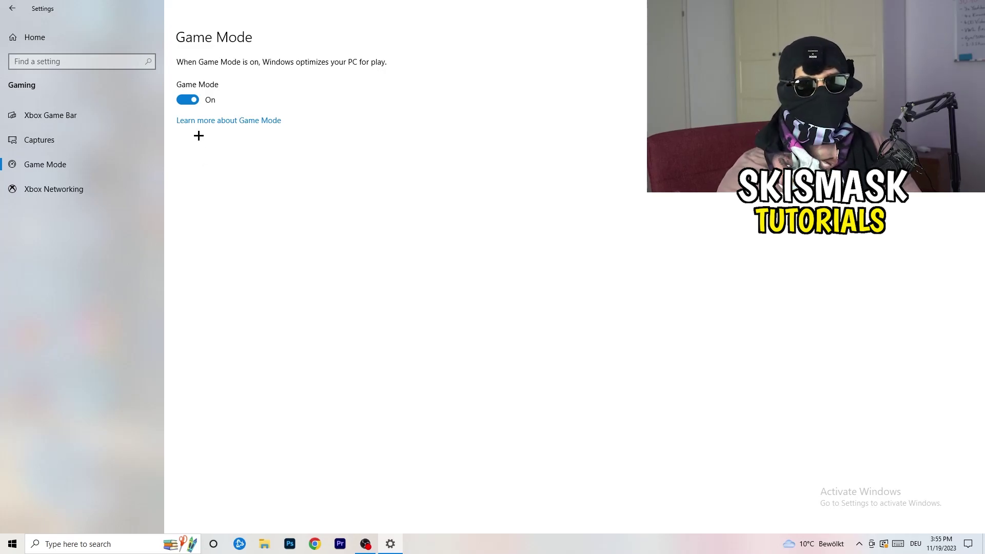
Return to the Settings home page and open the Windows Update page under Update & Security
{"action": "left_click", "coordinate": [12, 8]}
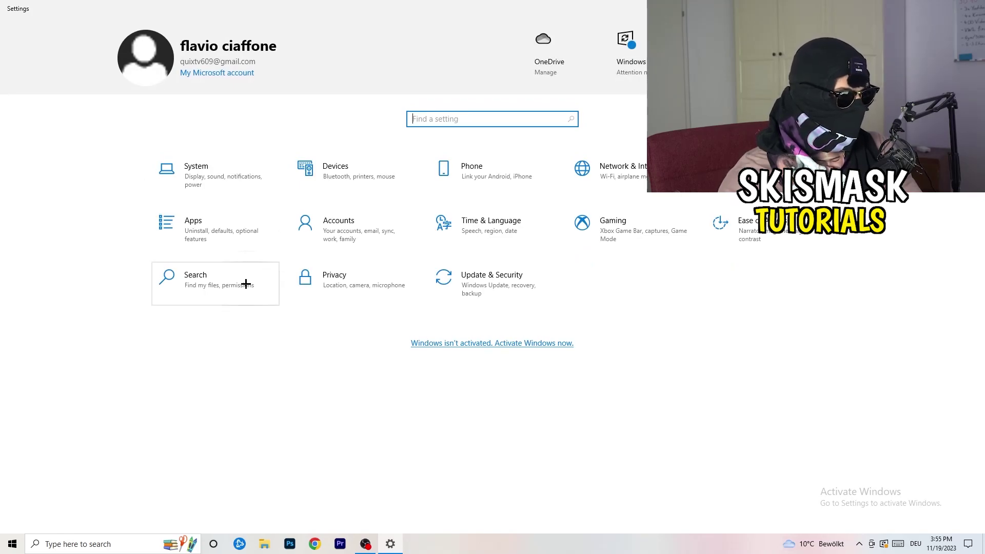
{"action": "left_click", "coordinate": [514, 296]}
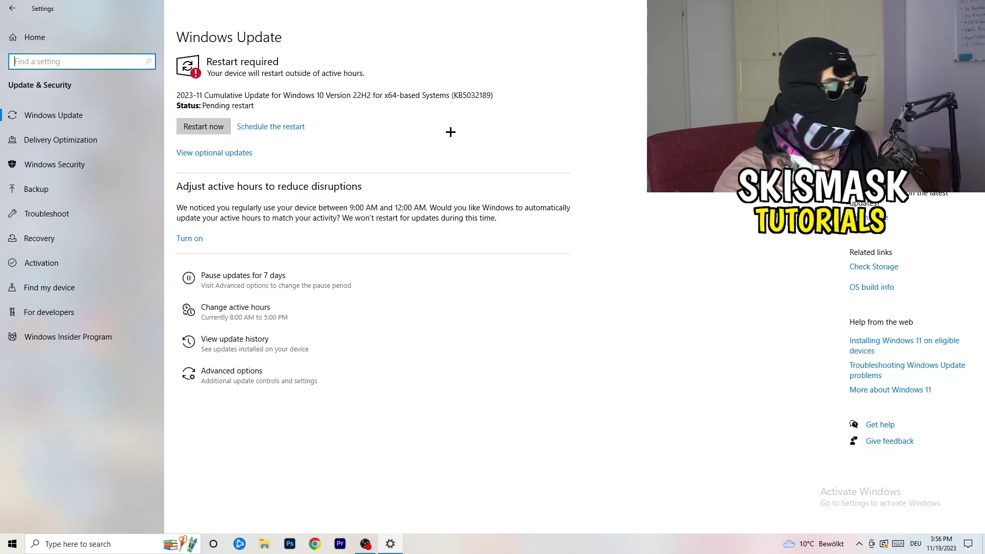
{"action": "left_click_drag", "start_coordinate": [378, 8], "coordinate": [227, 378]}
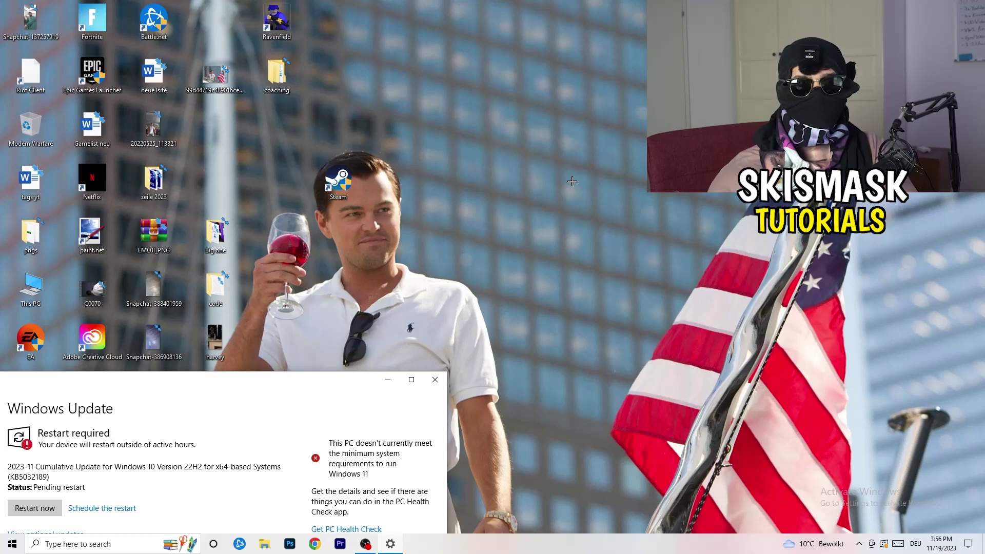
{"action": "left_click", "coordinate": [411, 379]}
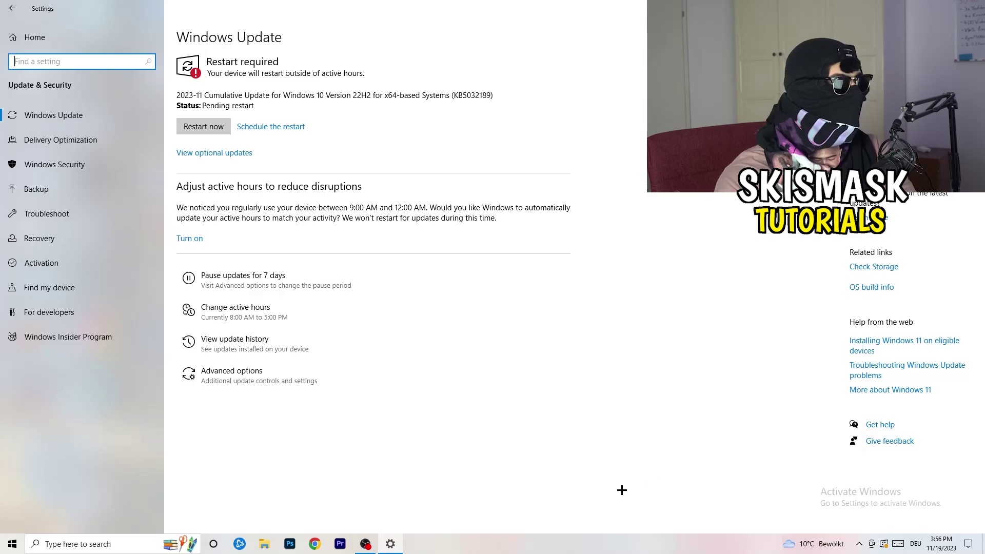
Open the System display settings from the Settings home page and review the scaling and display resolution options
{"action": "left_click", "coordinate": [12, 9]}
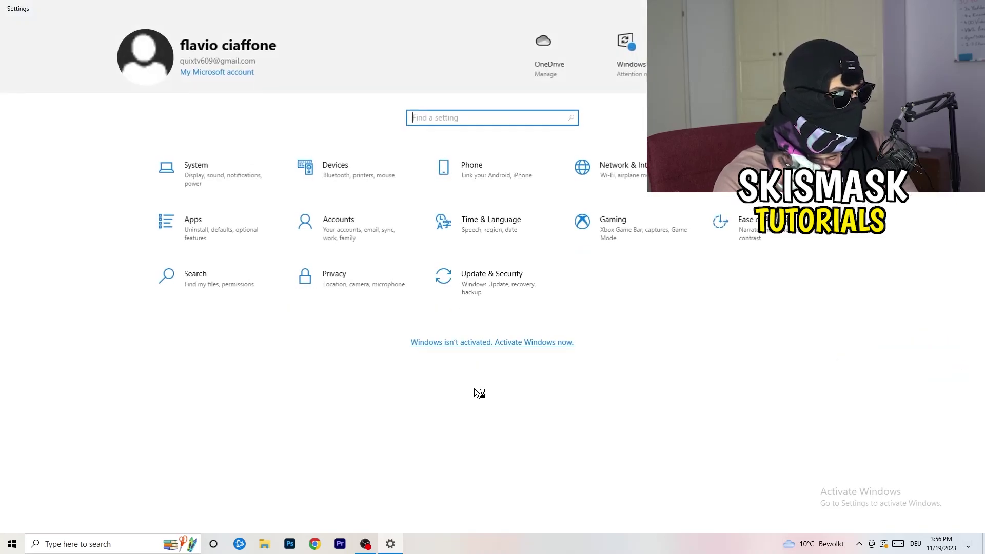
{"action": "left_click", "coordinate": [206, 172]}
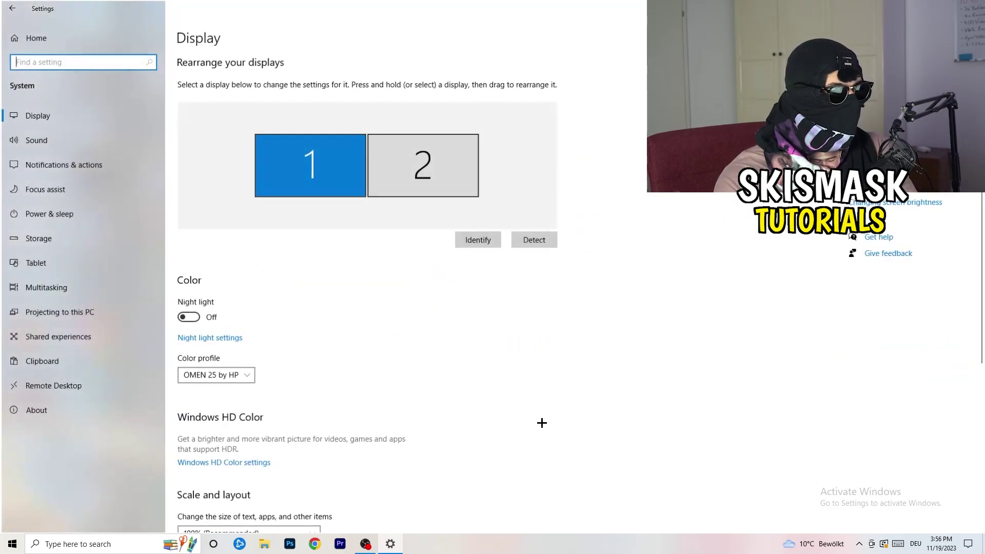
{"action": "left_click", "coordinate": [183, 41]}
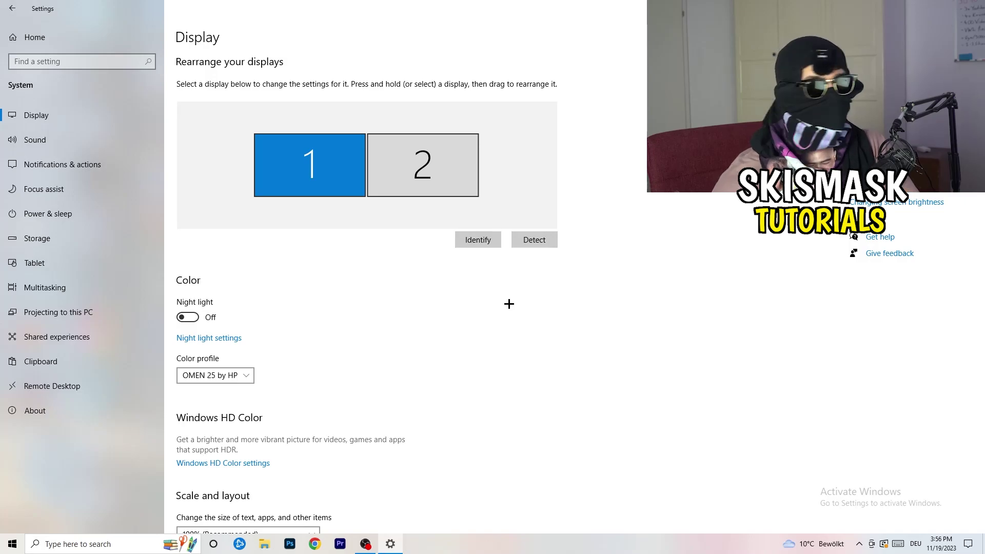
{"action": "scroll", "coordinate": [385, 257], "scroll_direction": "down", "scroll_amount": 5}
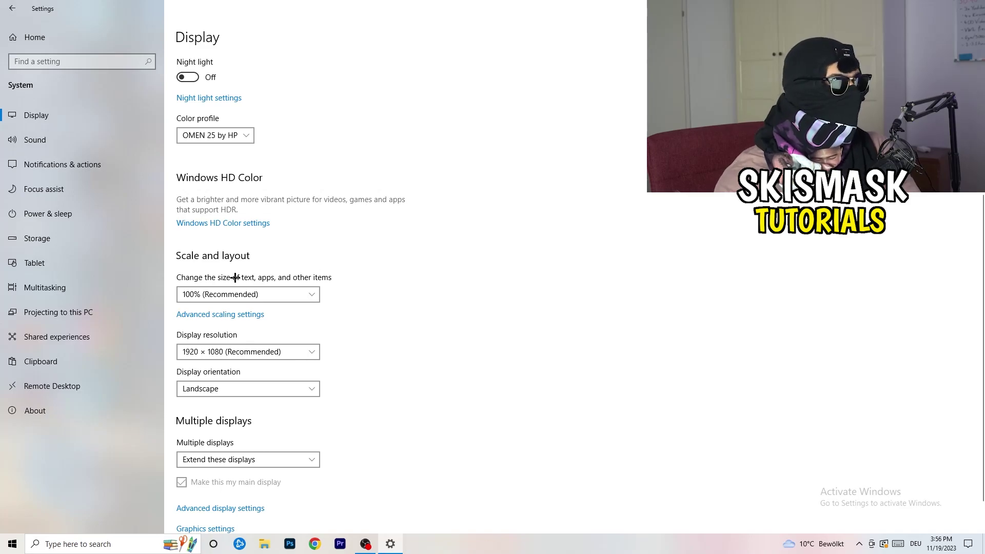
{"action": "scroll", "coordinate": [246, 277], "scroll_direction": "down", "scroll_amount": 2}
{"action": "left_click", "coordinate": [266, 314]}
{"action": "left_click", "coordinate": [483, 276]}
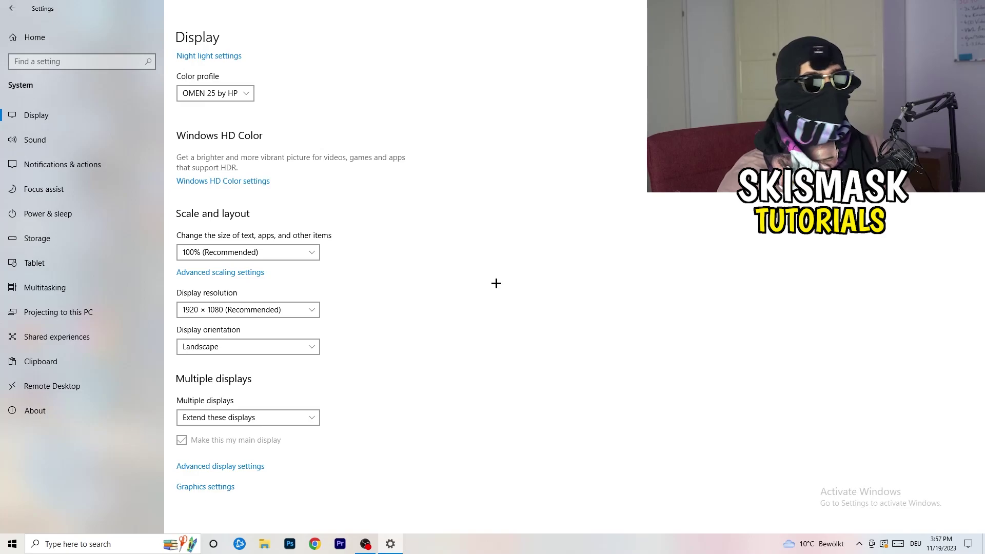
Open the additional power settings from Power & sleep, review the preferred and additional power plans, then close Power Options
{"action": "left_click", "coordinate": [66, 215]}
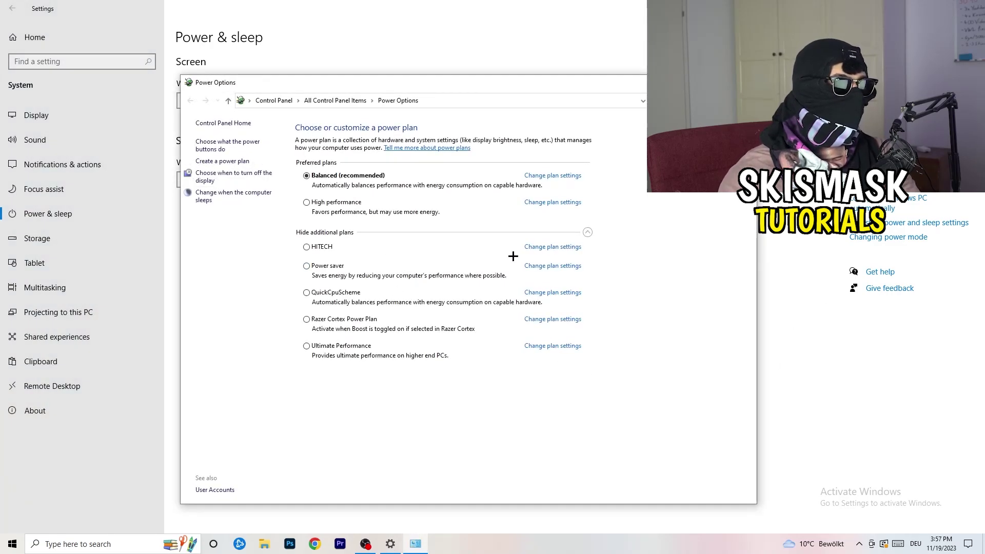
{"action": "left_click", "coordinate": [587, 232]}
{"action": "left_click", "coordinate": [587, 232]}
{"action": "double_click", "coordinate": [589, 233]}
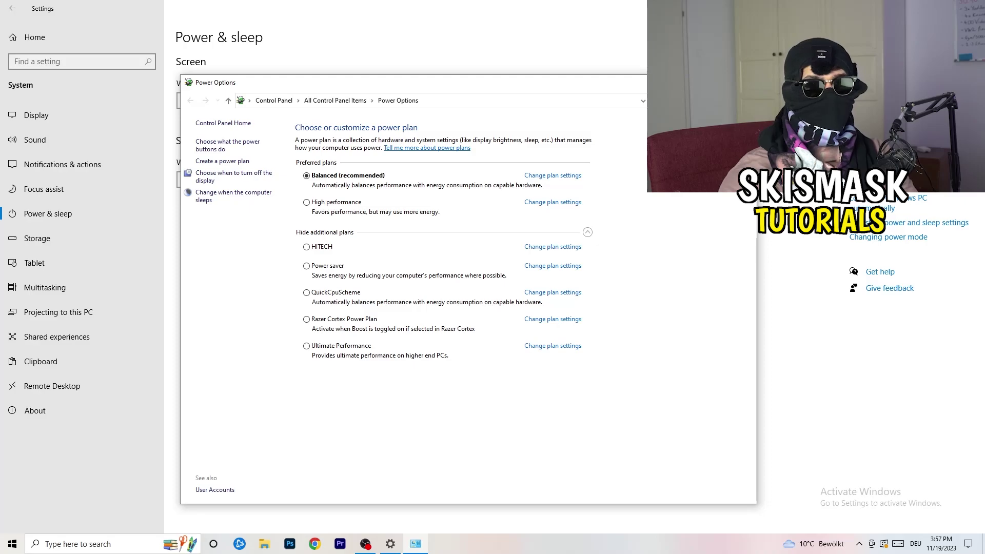
{"action": "left_click", "coordinate": [745, 83]}
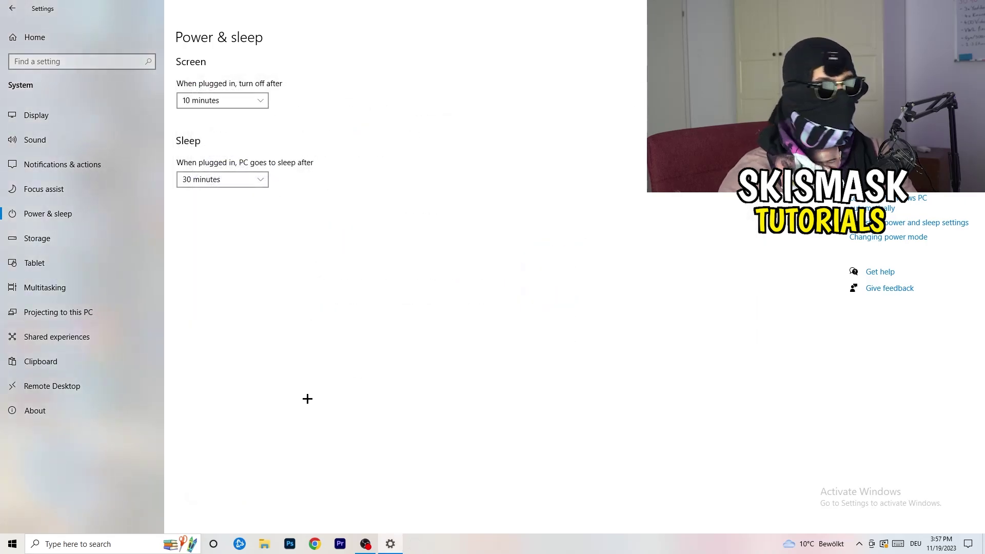
Review the Storage Sense configuration in the Storage settings, including its schedule and temporary file options, then close Settings
{"action": "left_click", "coordinate": [60, 239]}
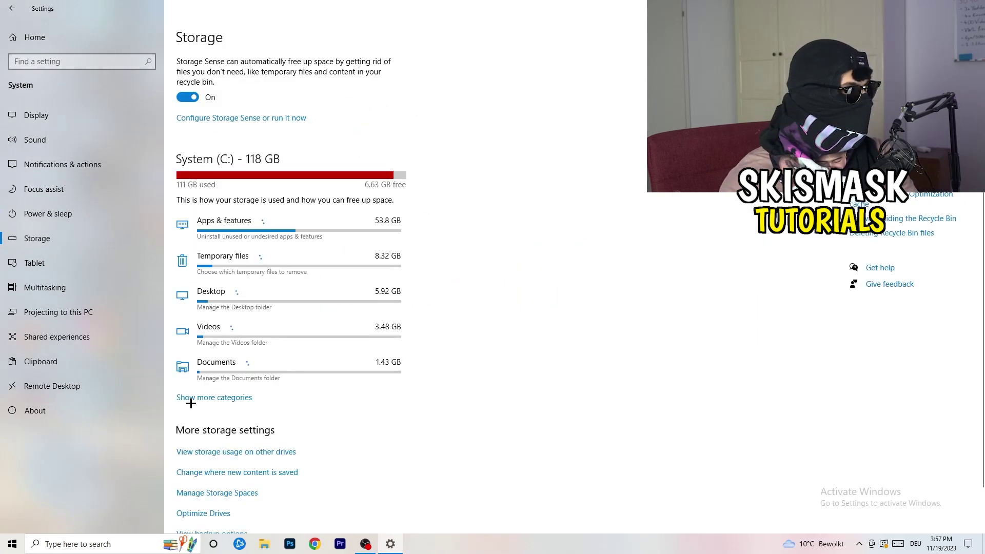
{"action": "left_click", "coordinate": [218, 122]}
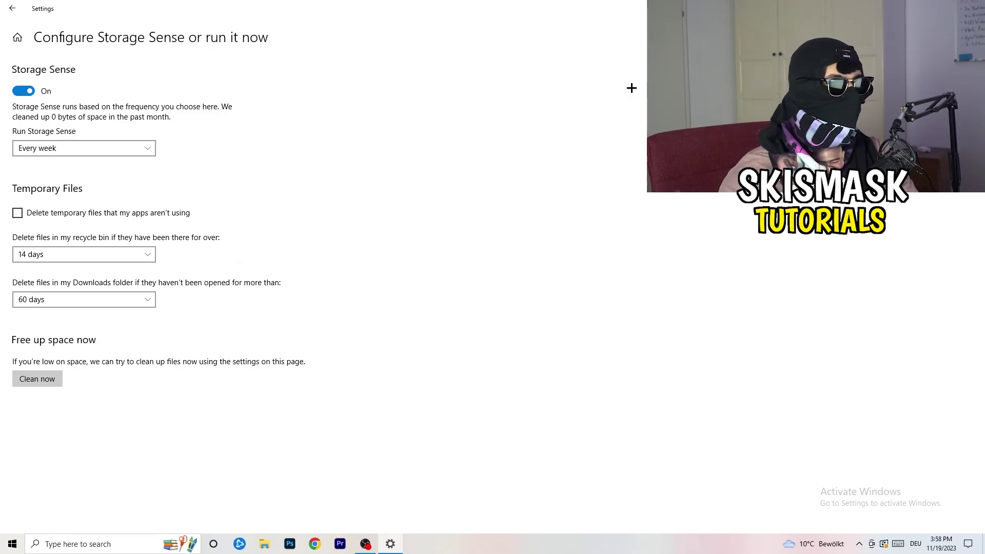
{"action": "key", "text": "alt+F4"}
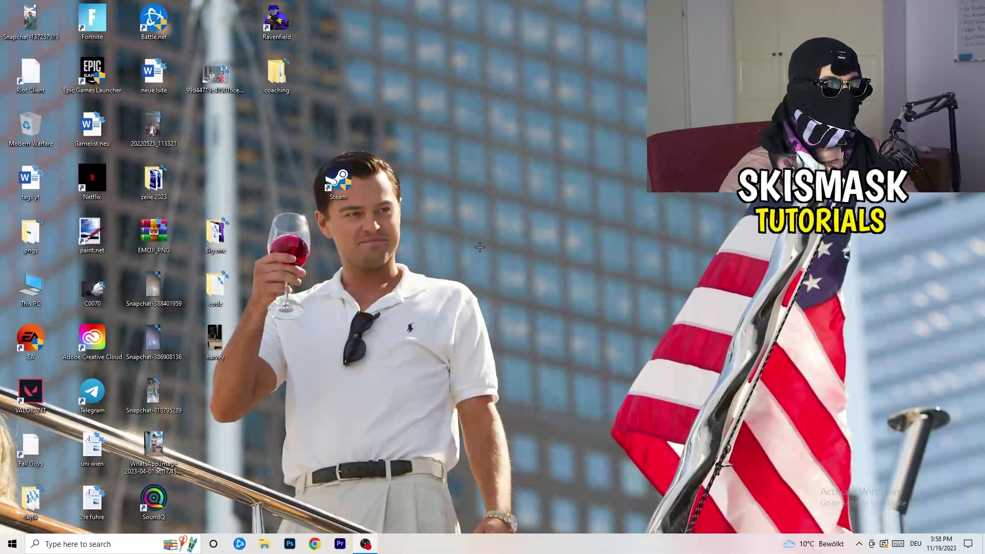